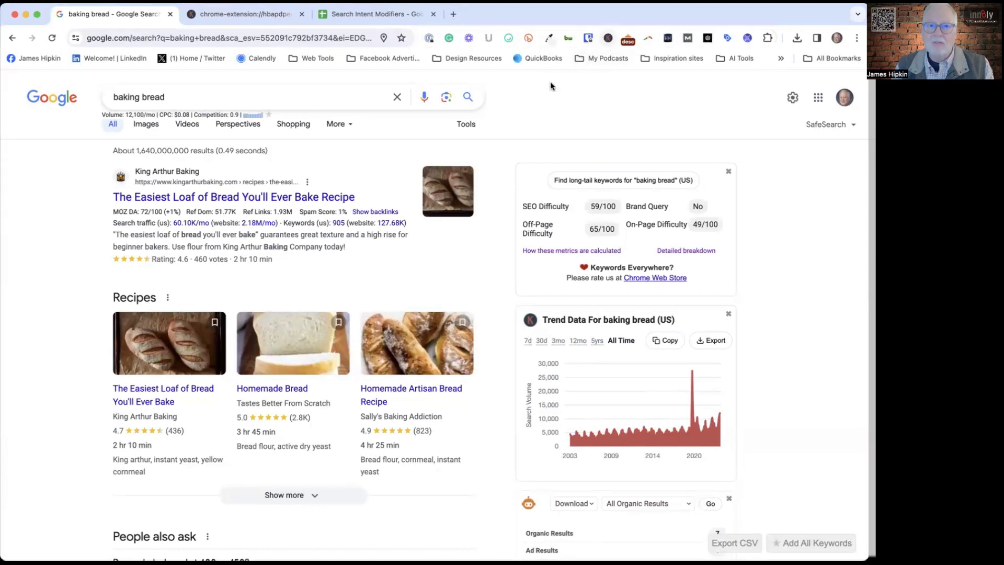
# - Examine the Google results for "baking bread", including the recipes, related questions, discussions, videos and the sites' link metrics
pyautogui.click(193, 96)
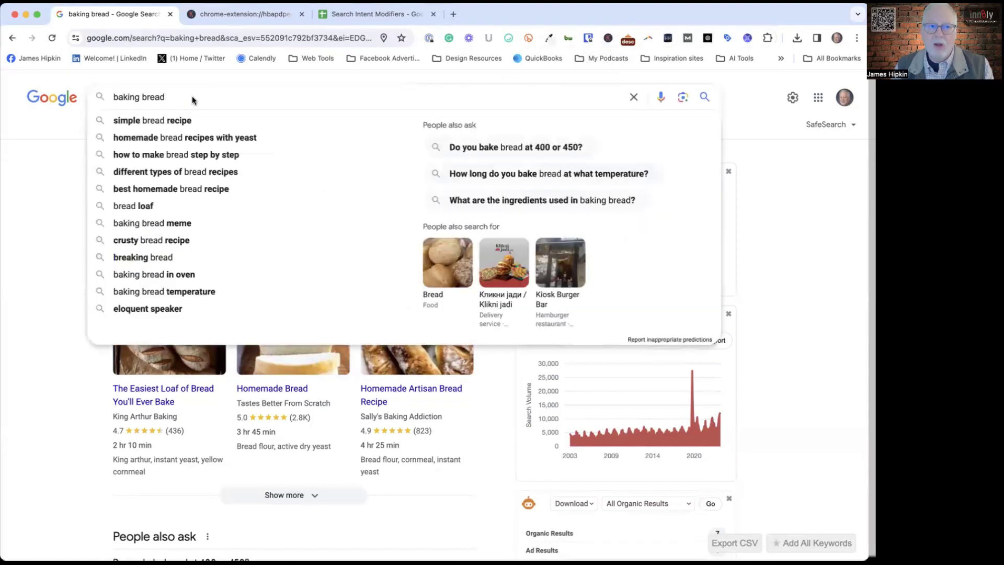
pyautogui.click(56, 152)
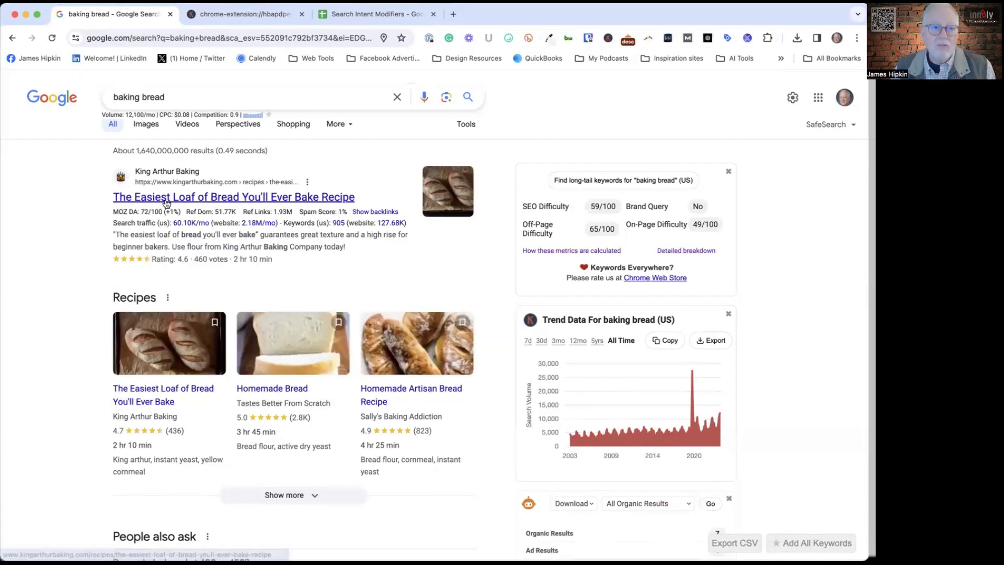
pyautogui.moveTo(145, 214)
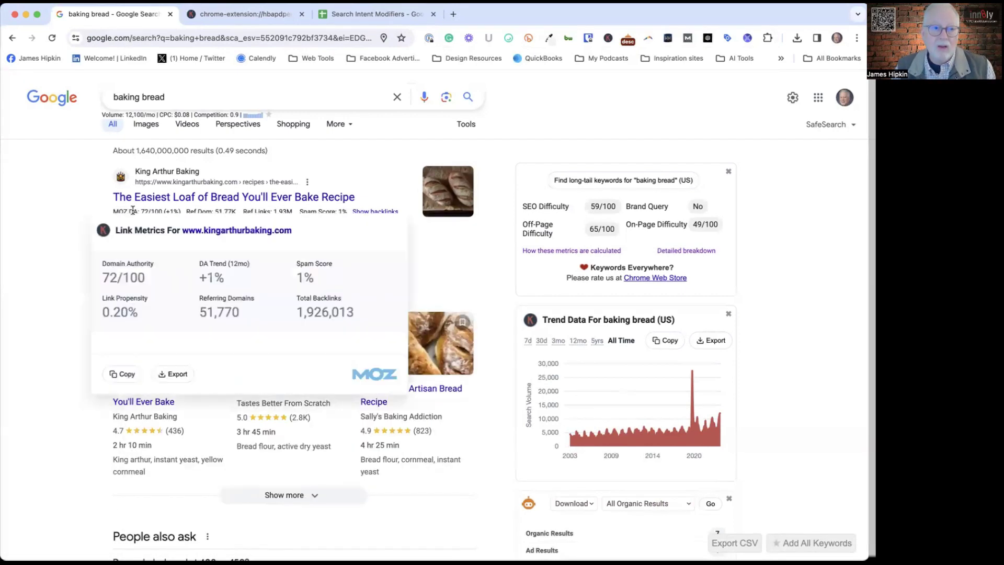
pyautogui.scroll(-4, 88, 230)
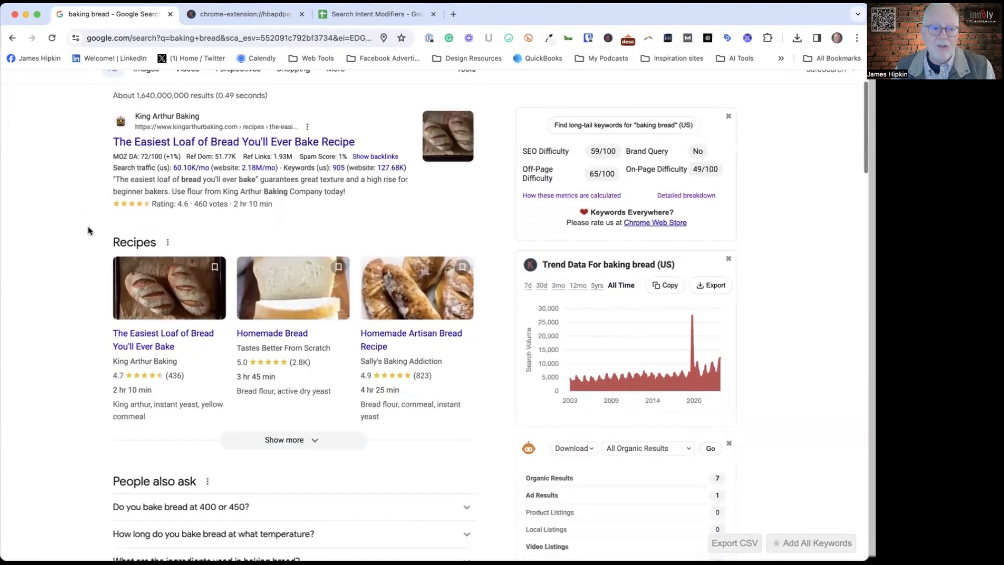
pyautogui.scroll(-5, 88, 230)
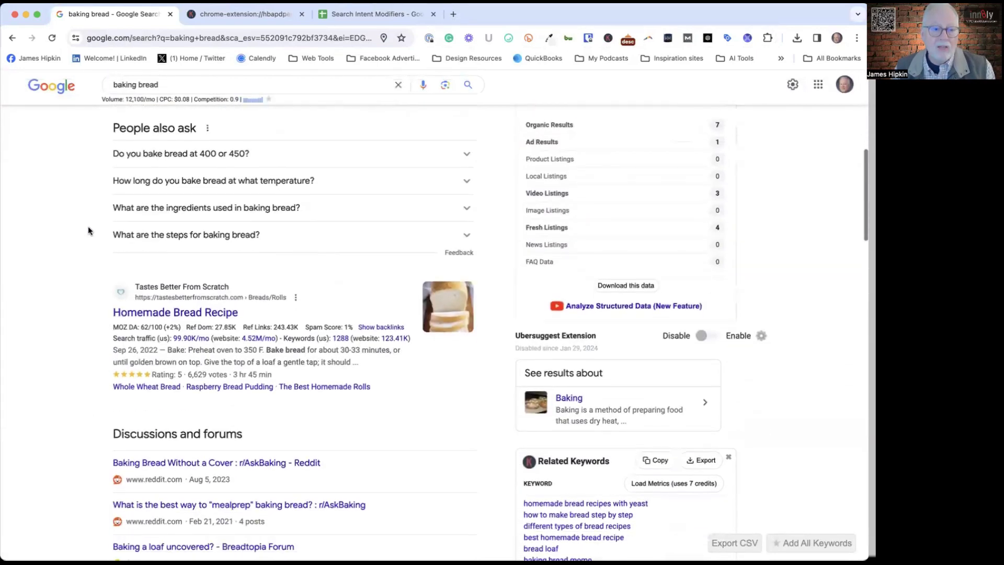
pyautogui.scroll(-5, 74, 320)
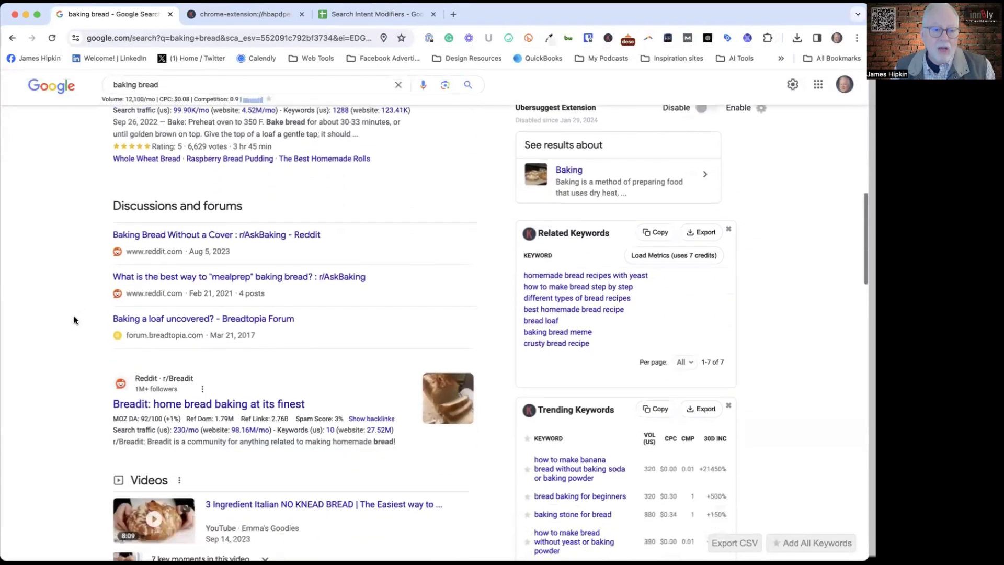
pyautogui.scroll(-5, 85, 367)
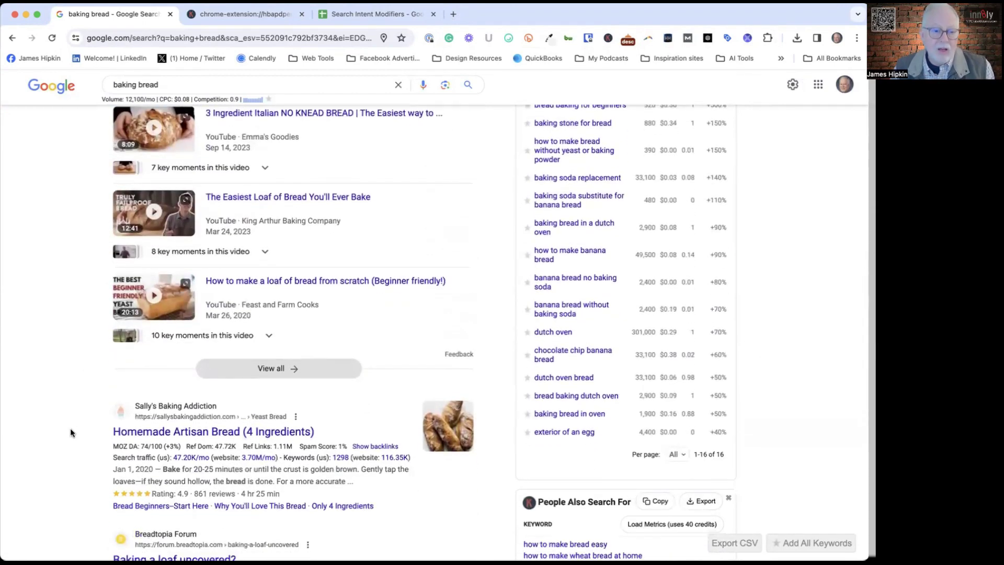
pyautogui.scroll(-1, 70, 427)
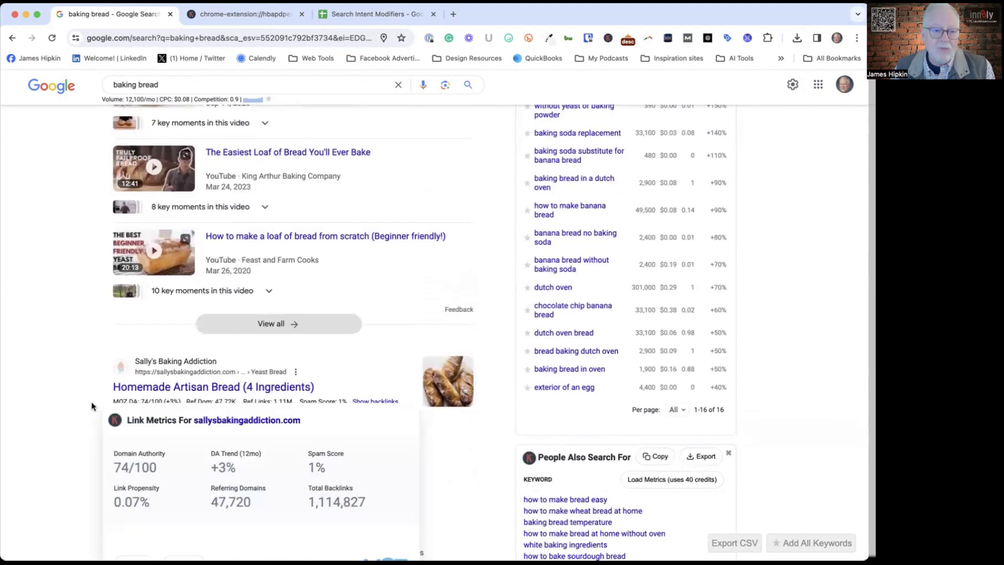
pyautogui.scroll(-2, 87, 400)
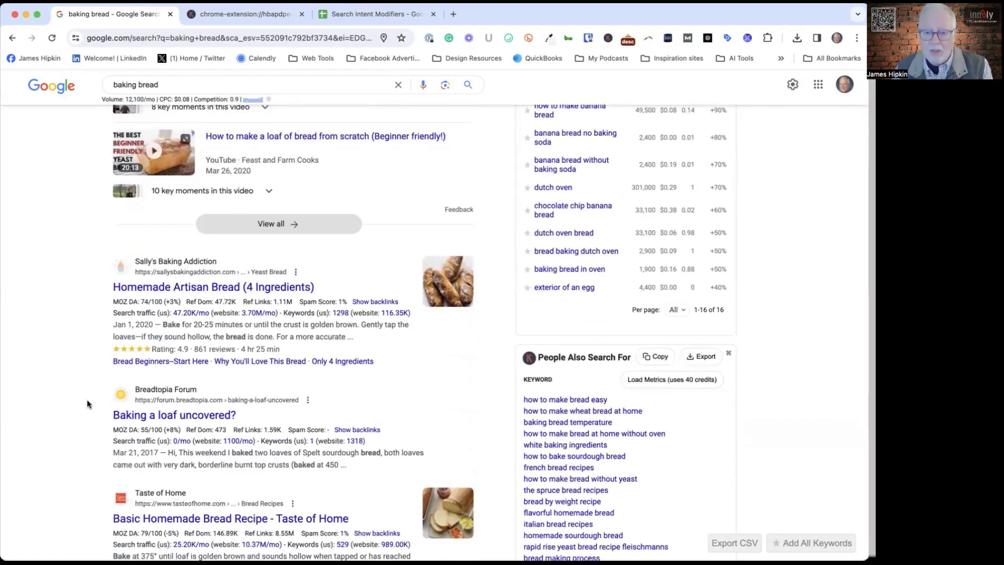
pyautogui.scroll(10, 87, 399)
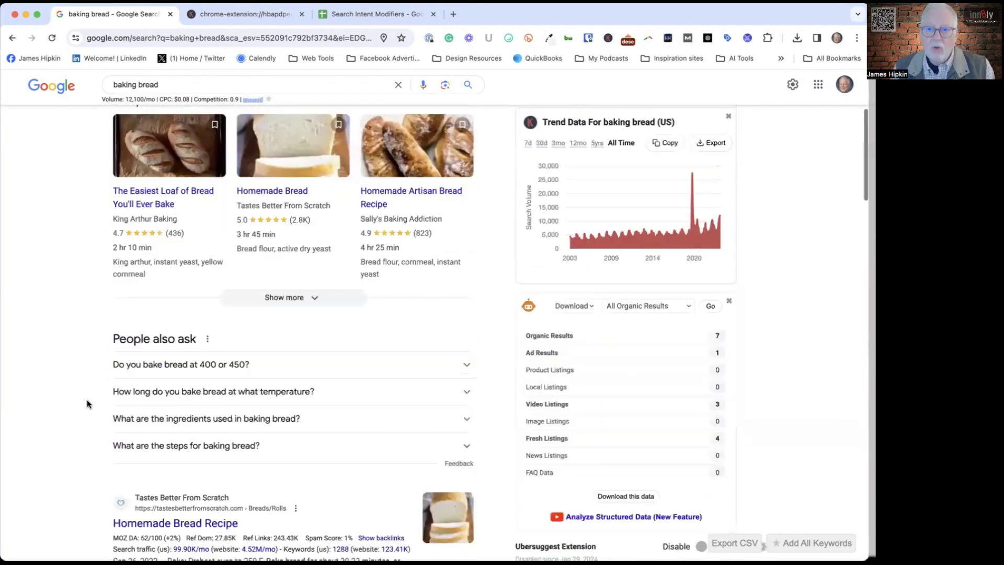
pyautogui.scroll(5, 86, 391)
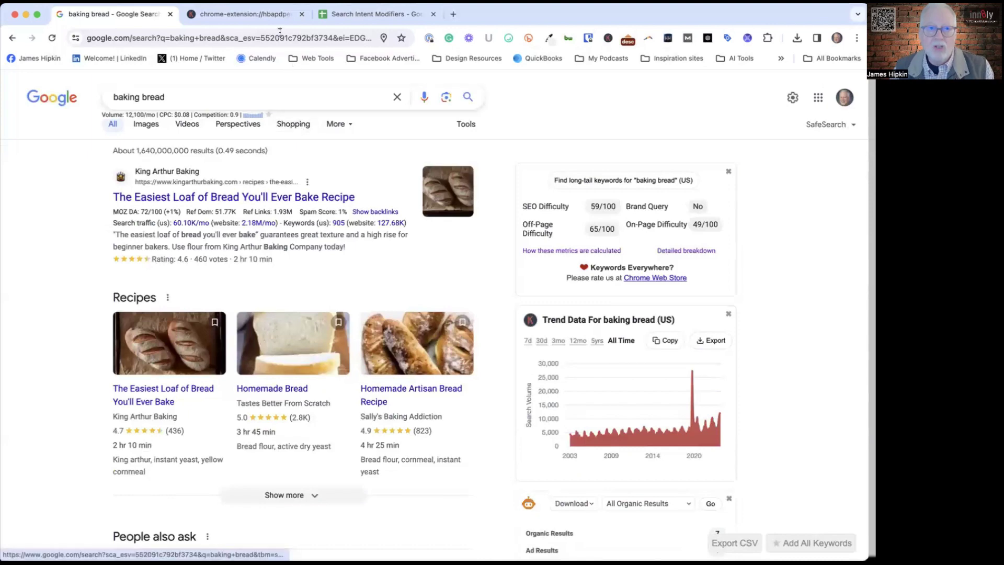
# - View the Keywords Everywhere list for "baking bread" and the saved filter views in the Search Intent Modifiers spreadsheet
pyautogui.click(255, 16)
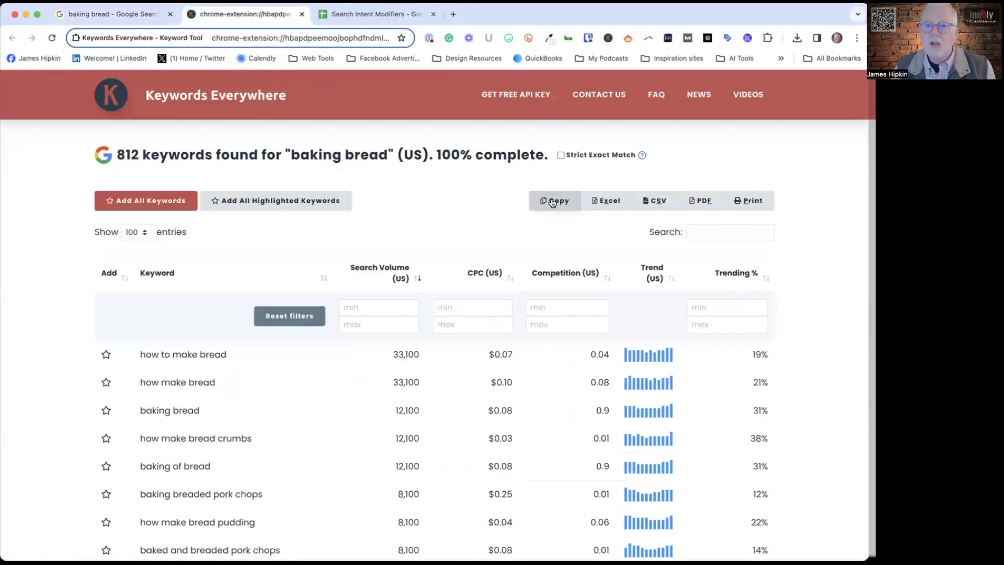
pyautogui.click(387, 15)
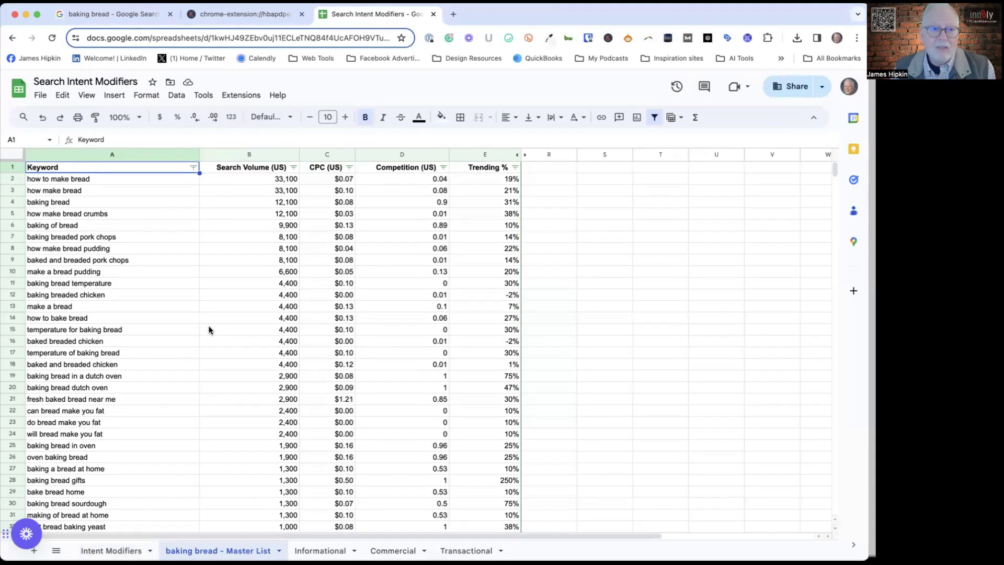
pyautogui.click(174, 98)
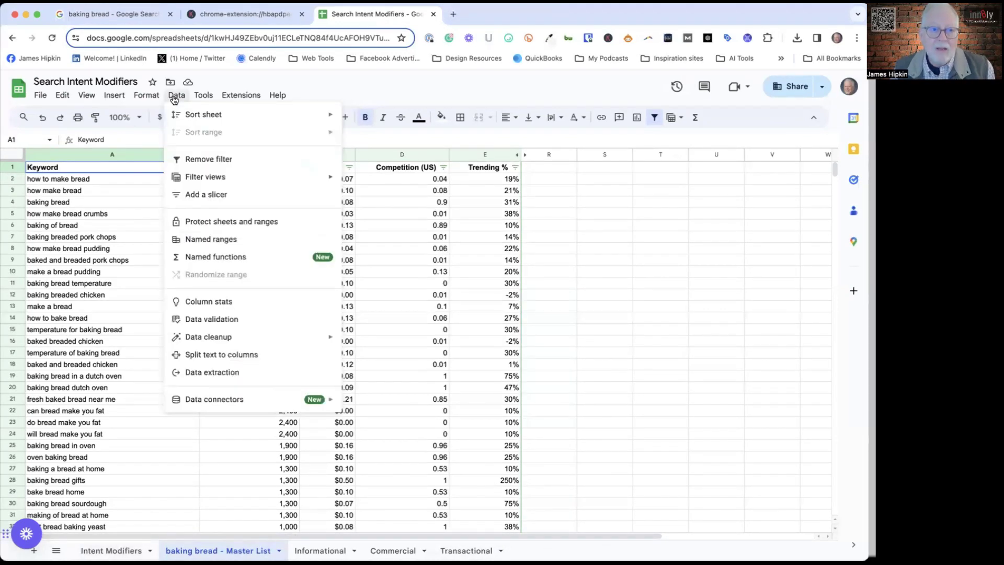
pyautogui.moveTo(214, 178)
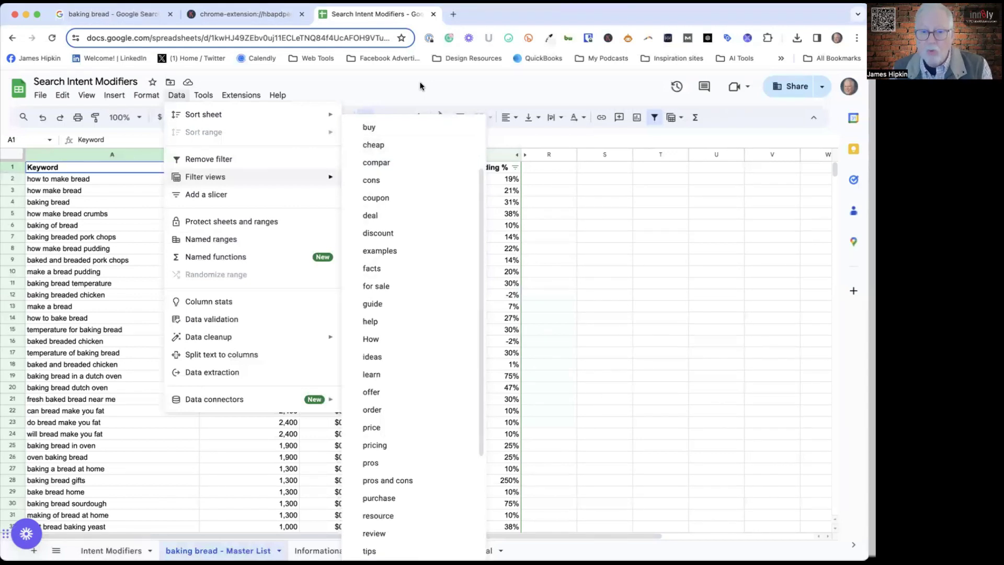
pyautogui.click(366, 87)
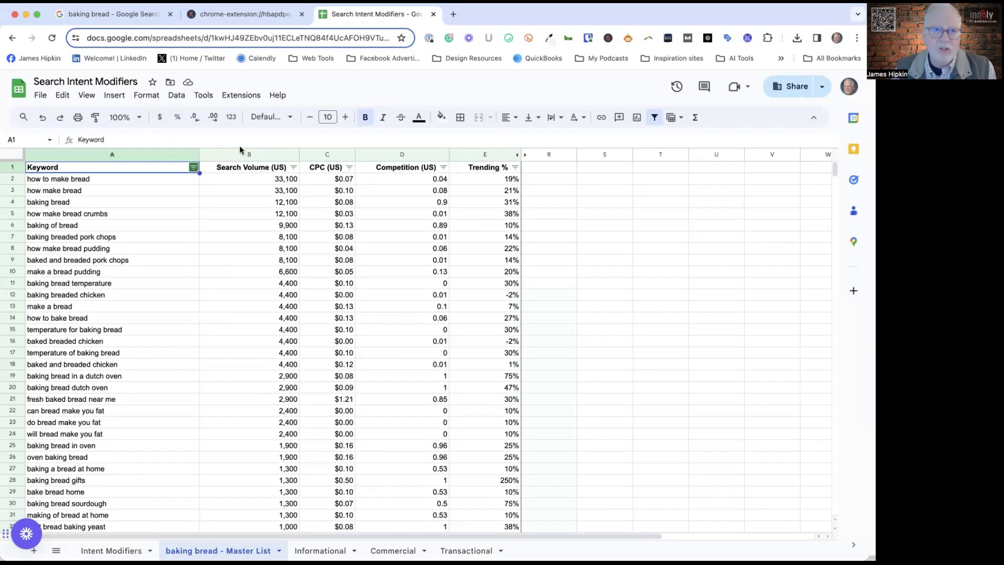
# - Filter the master list's Keyword column by condition to show only rows whose text contains "how to"
pyautogui.click(193, 168)
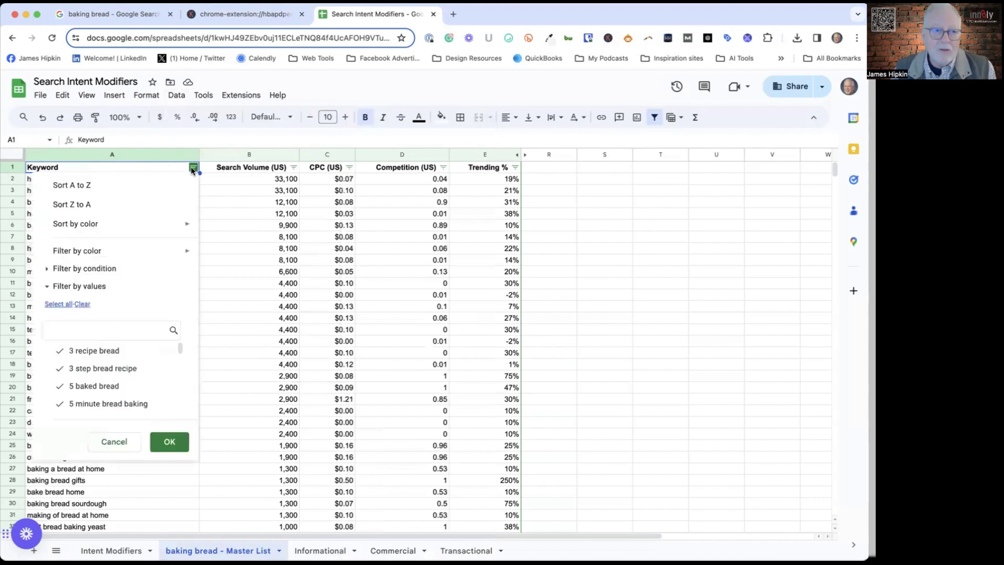
pyautogui.moveTo(103, 253)
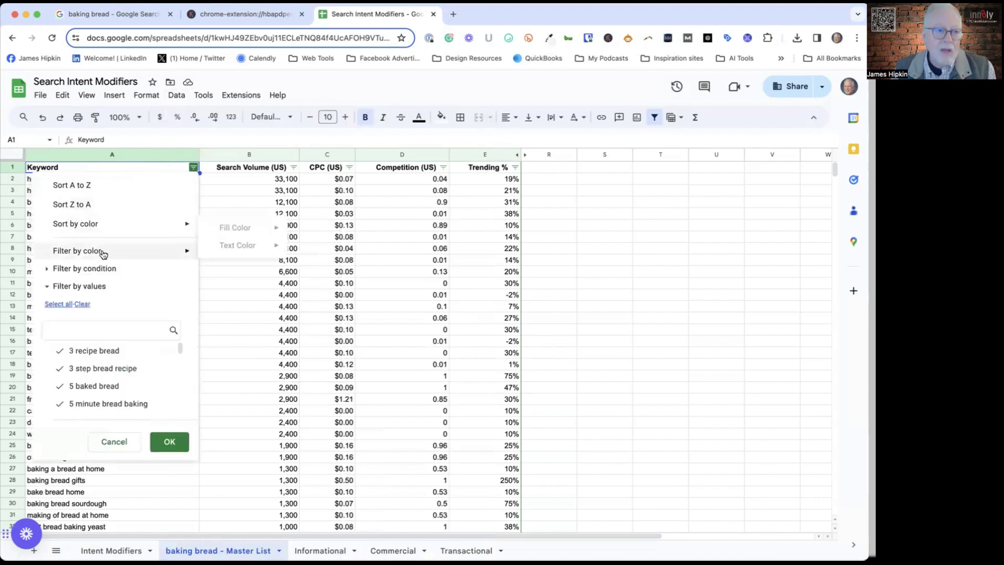
pyautogui.click(45, 269)
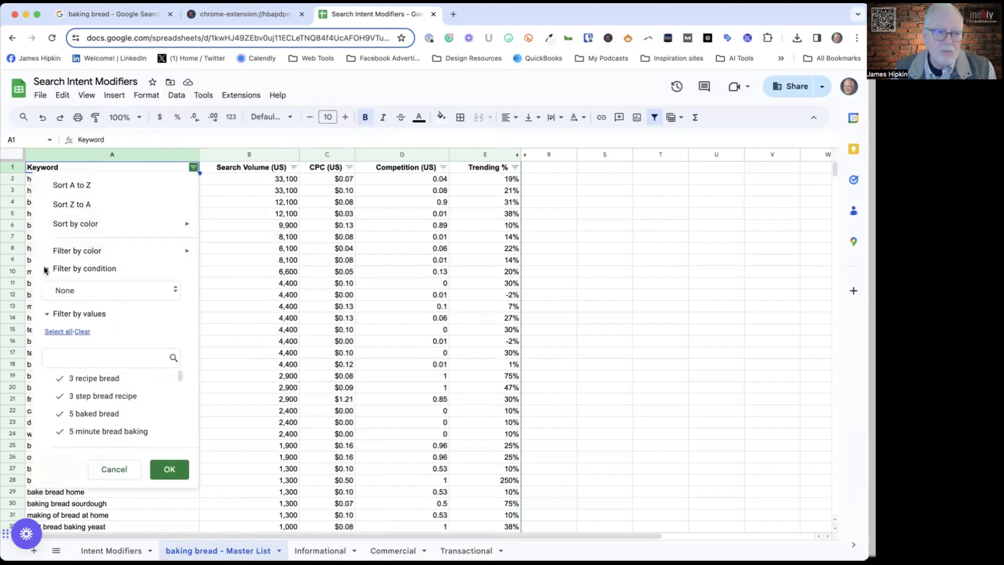
pyautogui.click(110, 288)
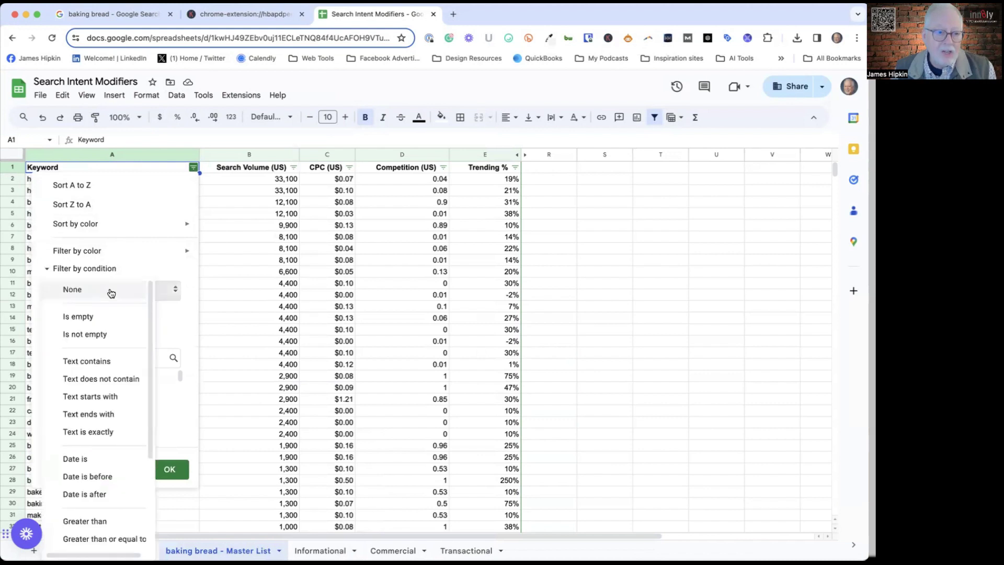
pyautogui.click(105, 361)
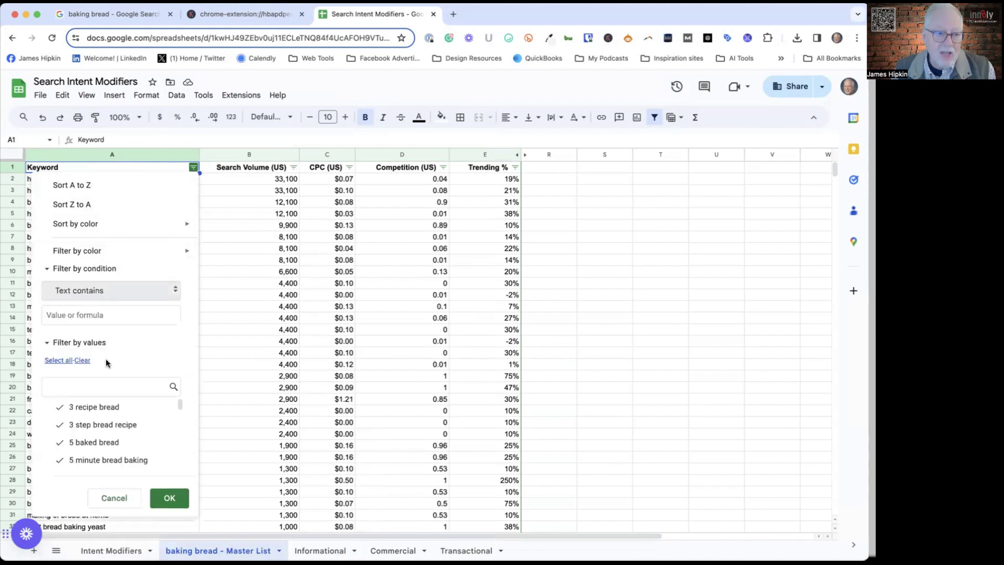
pyautogui.click(103, 315)
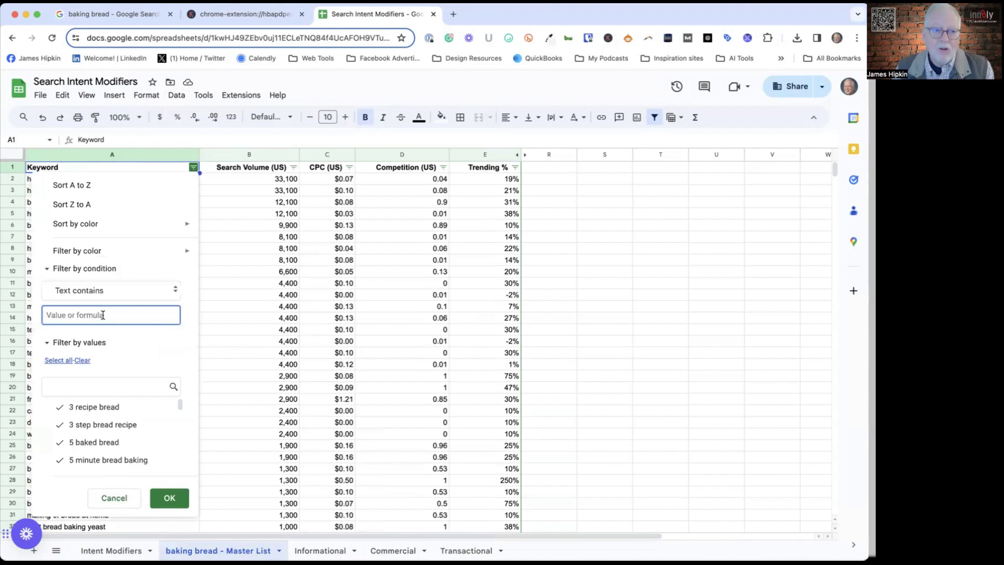
pyautogui.write('h')
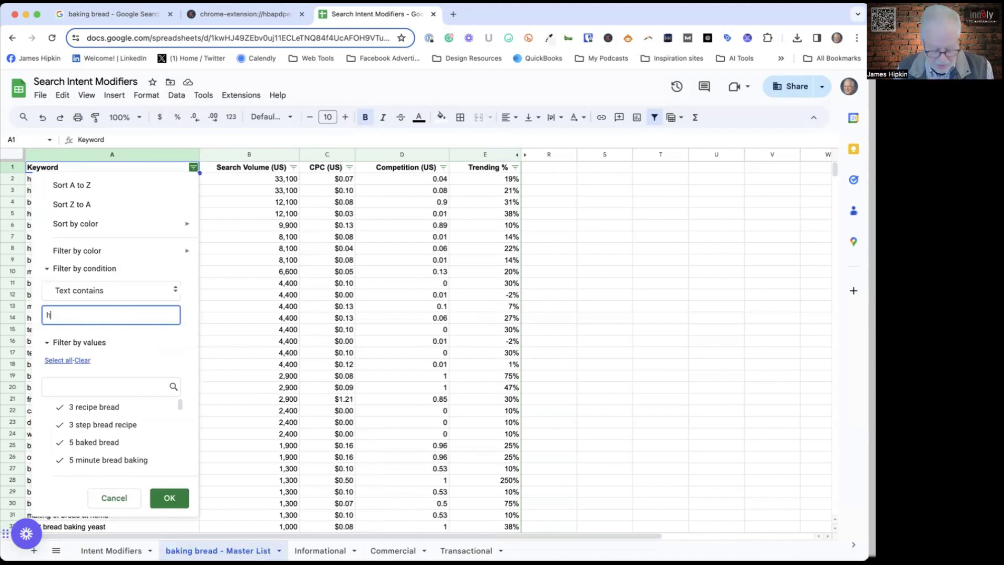
pyautogui.write('ow to')
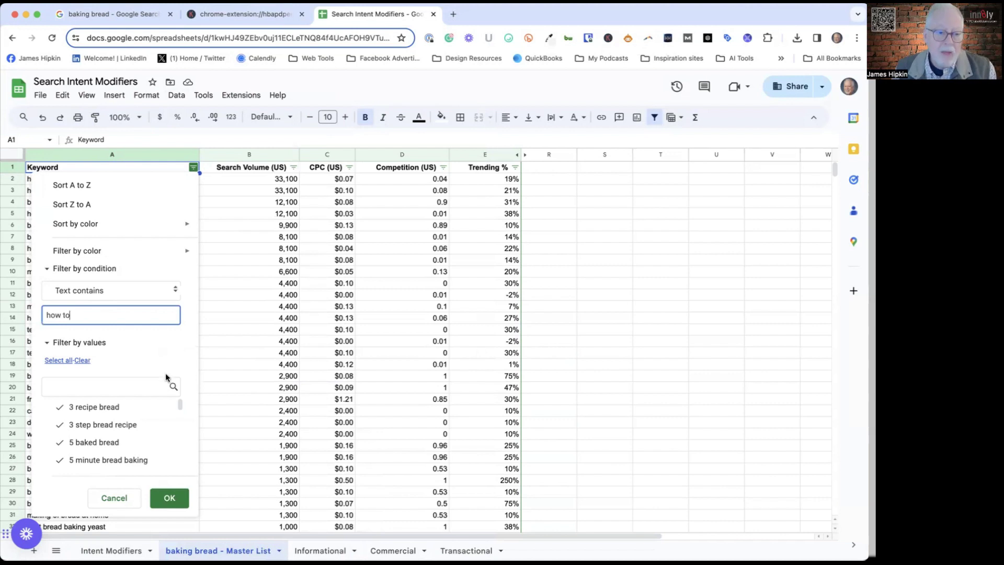
pyautogui.click(169, 498)
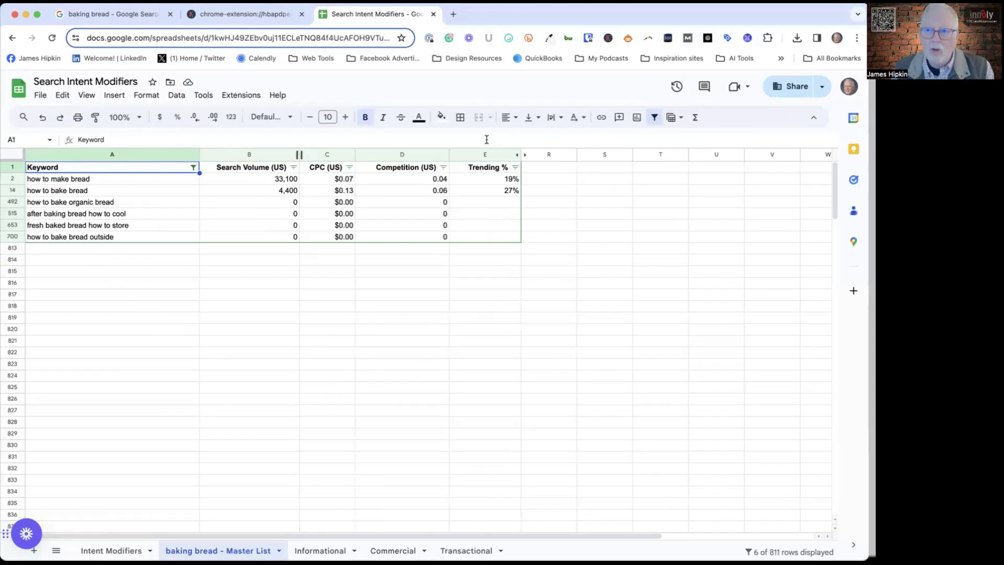
# - Clear the "how to" text condition from the Keyword column's filter and look over the full keyword list
pyautogui.click(193, 167)
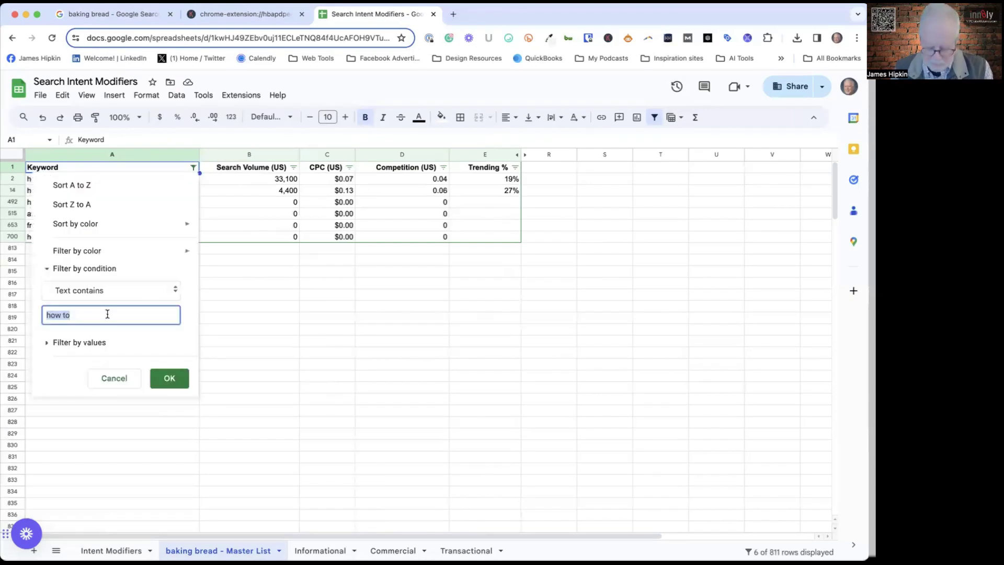
pyautogui.press('BackSpace')
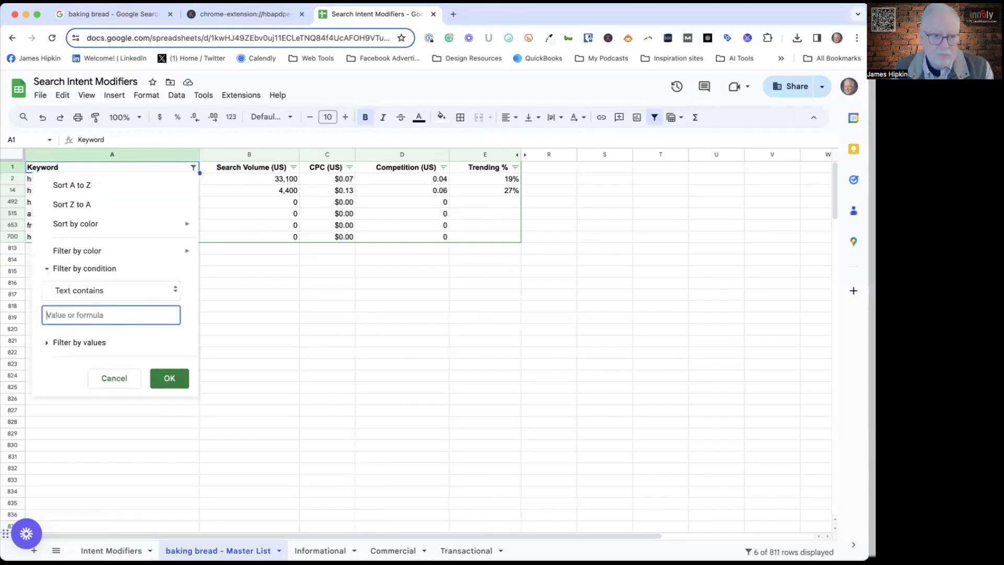
pyautogui.click(171, 377)
pyautogui.scroll(-2, 171, 377)
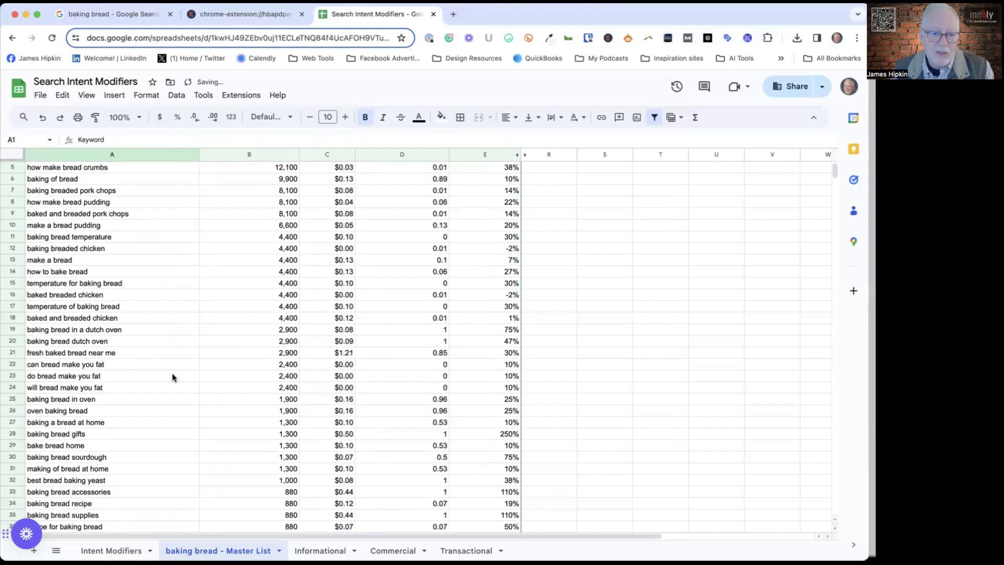
pyautogui.scroll(2, 171, 377)
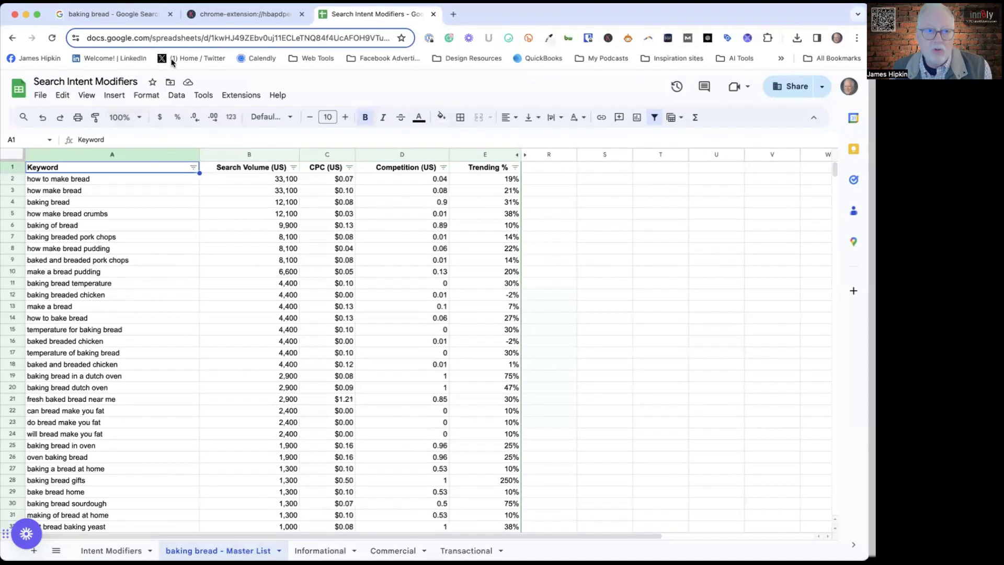
# - Apply the saved "How" filter view to the baking bread master list and look through the matching keywords
pyautogui.click(174, 99)
pyautogui.moveTo(209, 176)
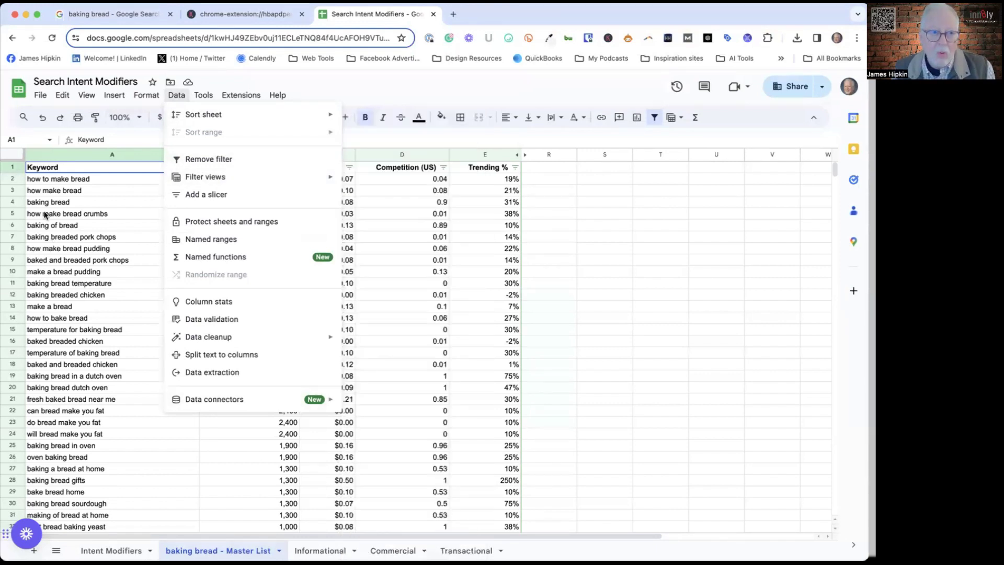
pyautogui.click(68, 171)
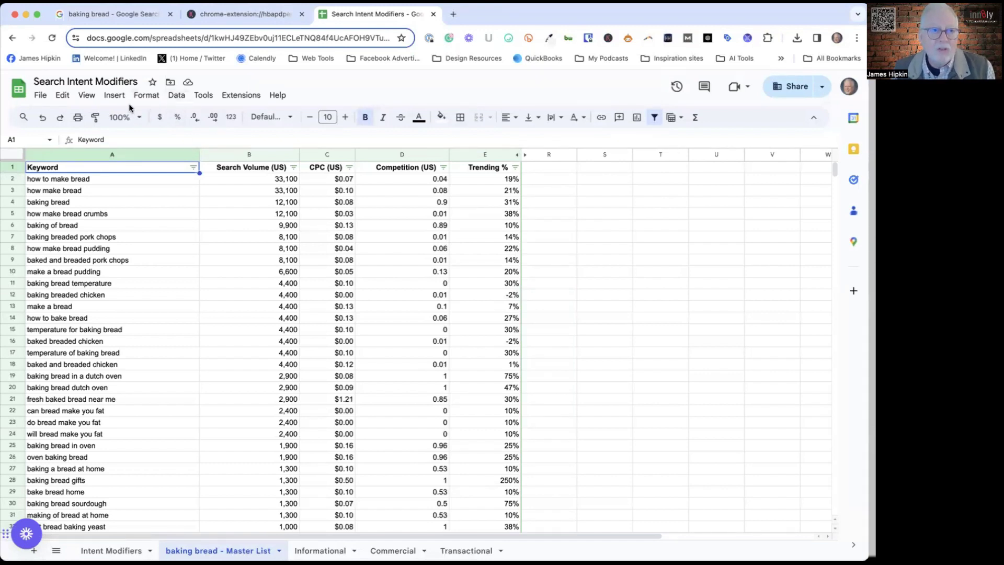
pyautogui.click(177, 96)
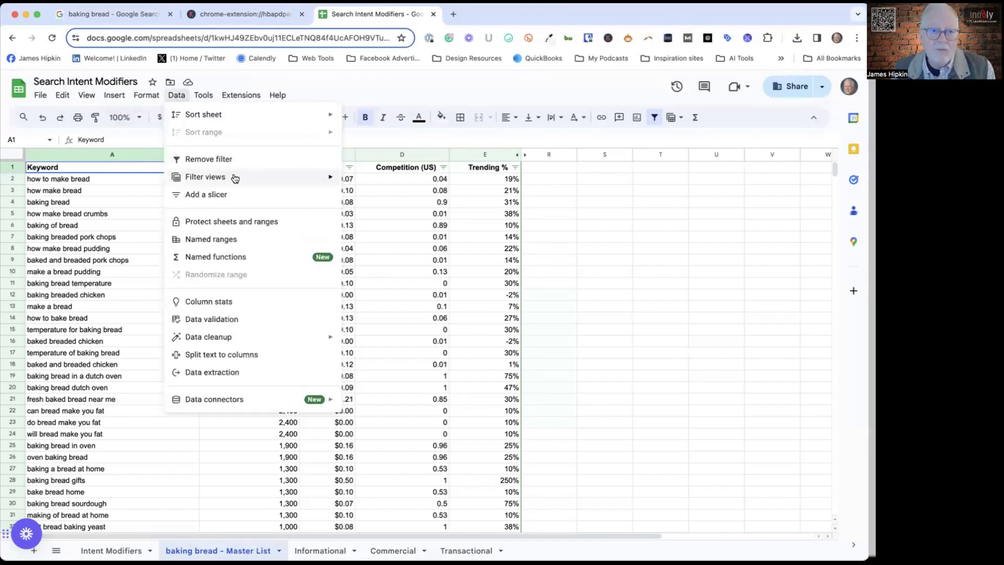
pyautogui.moveTo(203, 177)
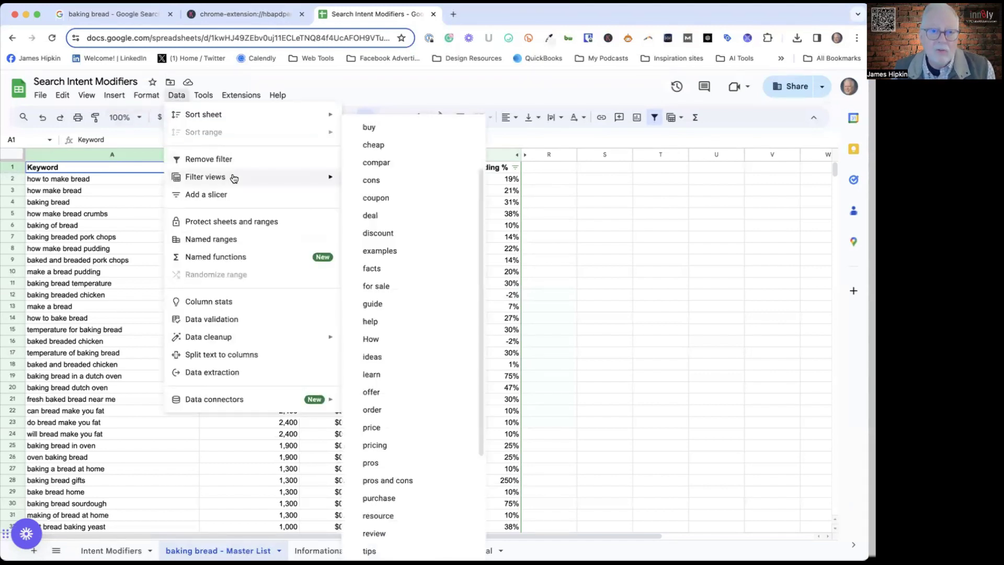
pyautogui.click(374, 340)
pyautogui.scroll(-3, 123, 296)
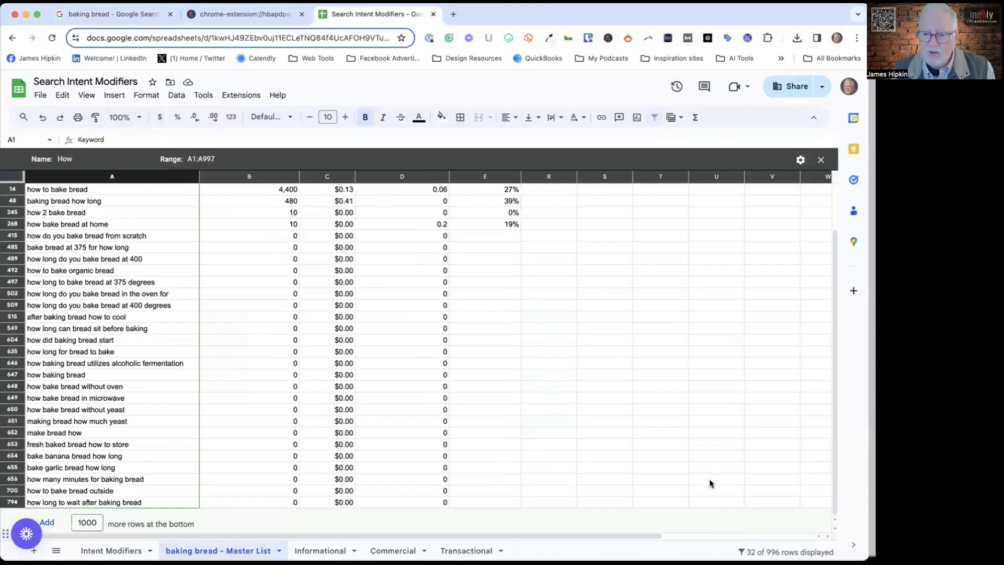
pyautogui.scroll(2, 230, 421)
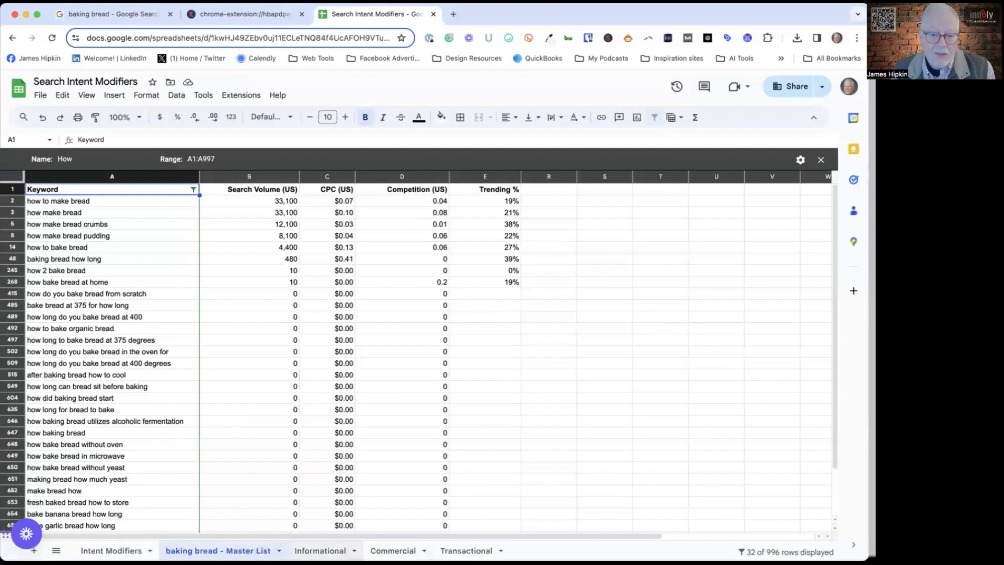
# - Open the Informational sheet and select all of its keyword data below the header row, range A2:E96
pyautogui.hotkey('alt', 'Down')
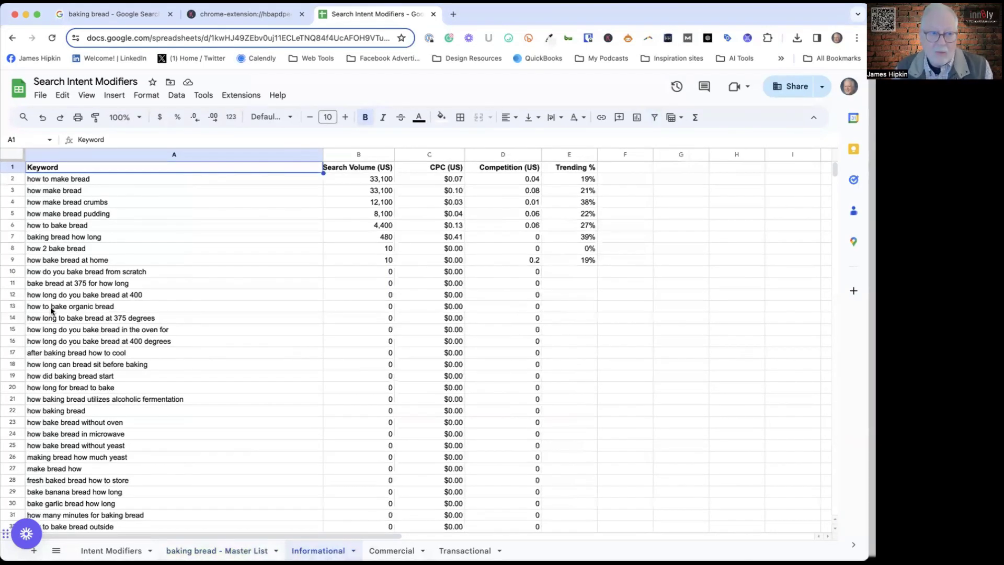
pyautogui.click(58, 179)
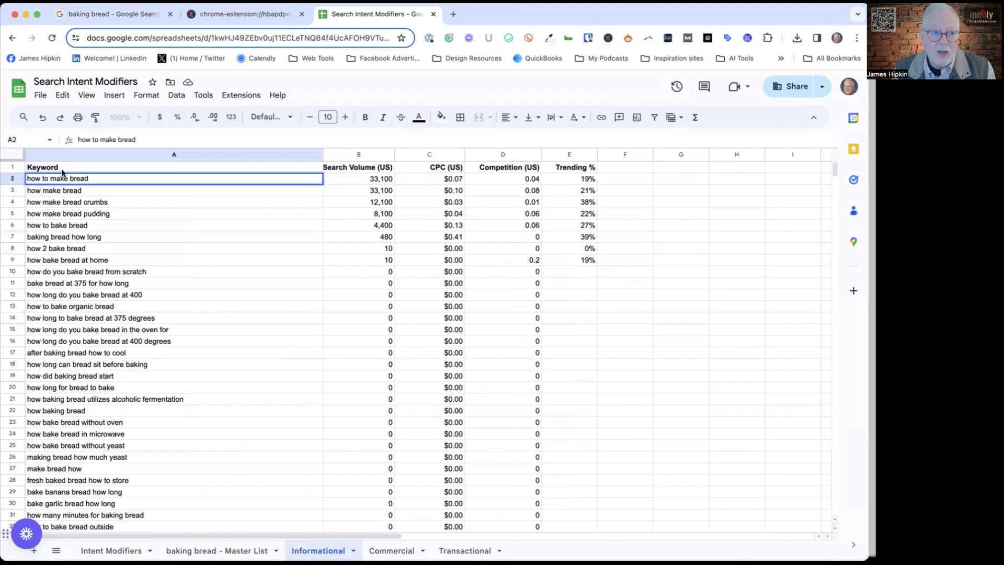
pyautogui.click(62, 170)
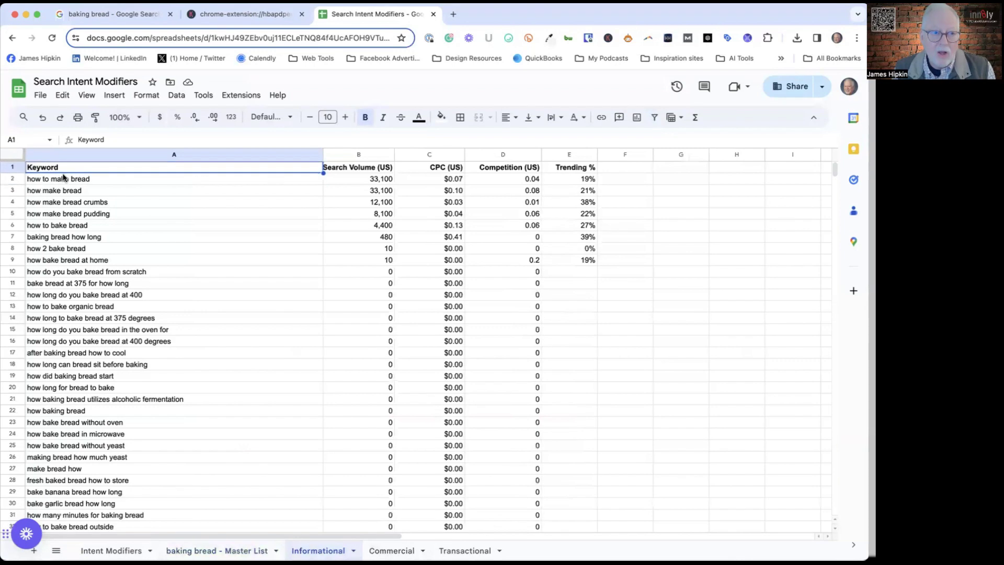
pyautogui.click(66, 181)
pyautogui.scroll(-5, 144, 208)
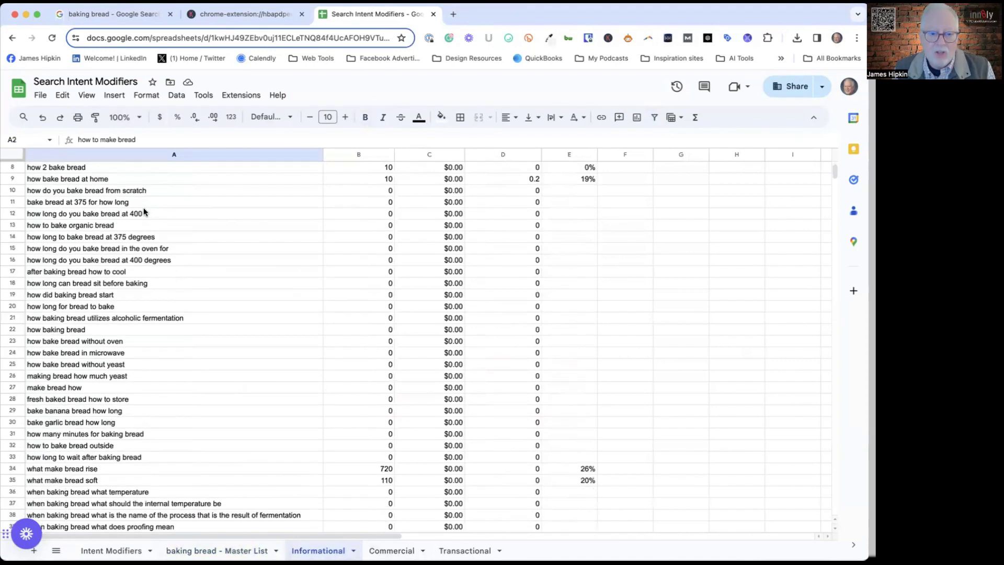
pyautogui.scroll(-20, 143, 210)
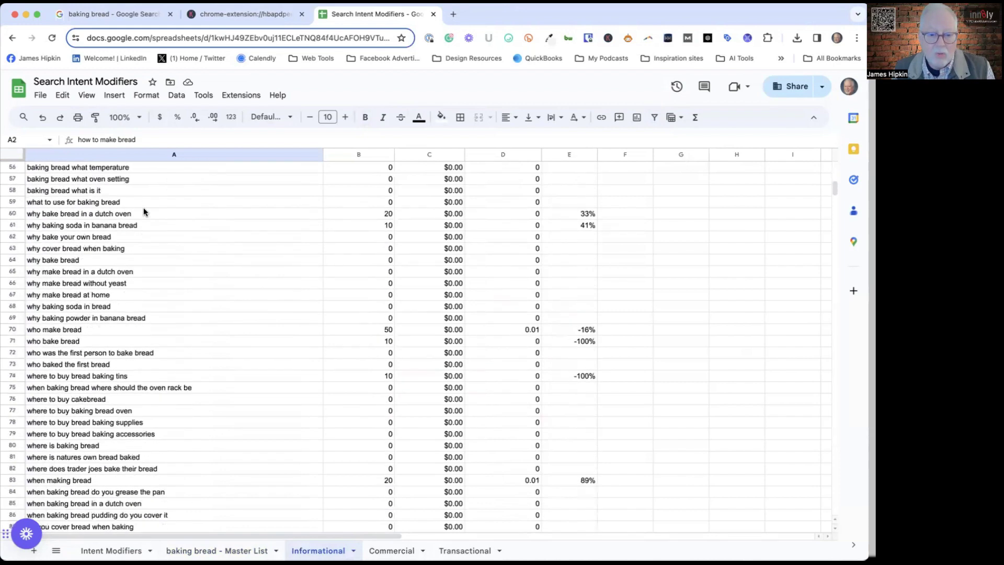
pyautogui.scroll(-3, 144, 211)
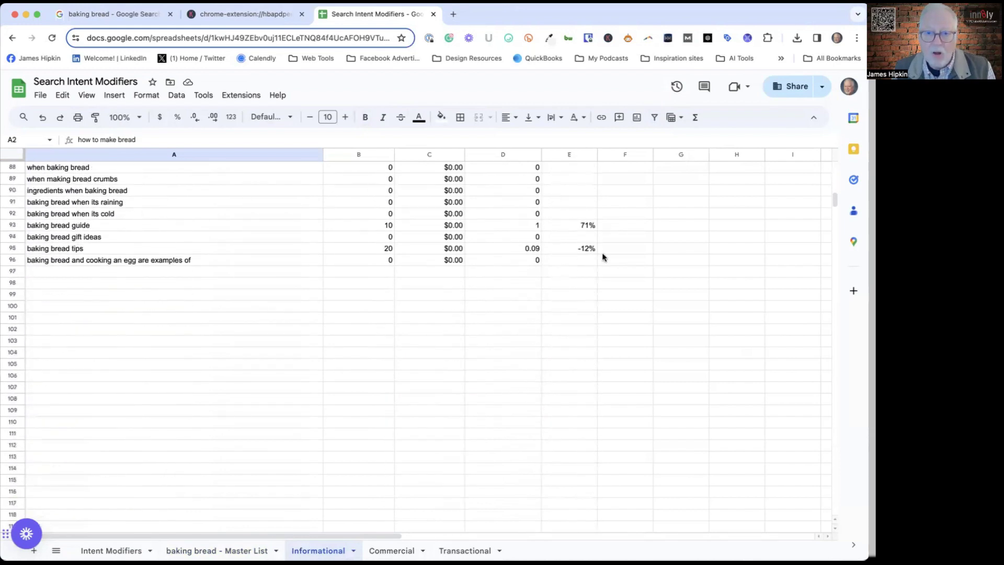
pyautogui.keyDown('shift'); pyautogui.click(581, 262); pyautogui.keyUp('shift')
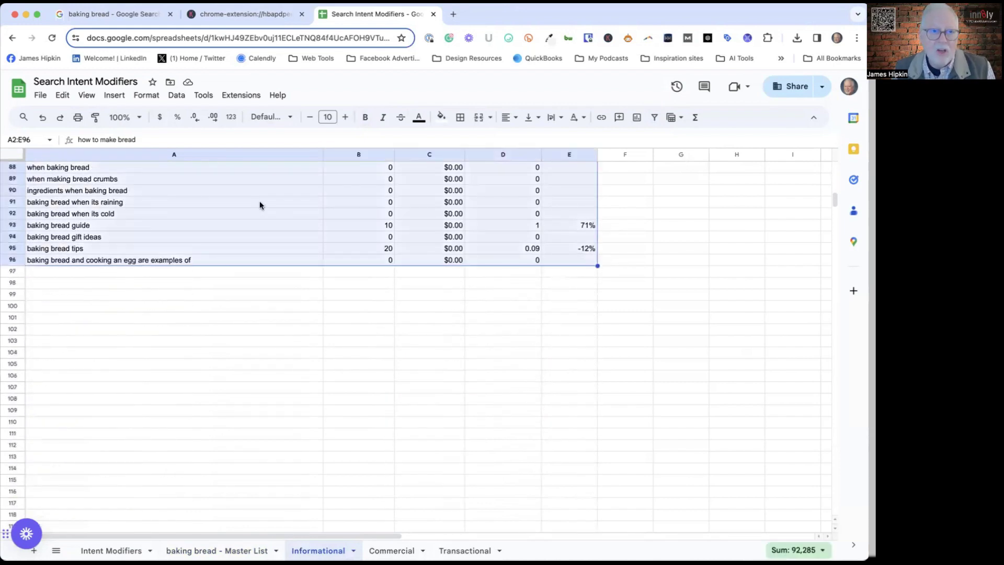
# - Locate the Remove duplicates data cleanup command for the selected keyword rows, and leave it without running it
pyautogui.click(178, 95)
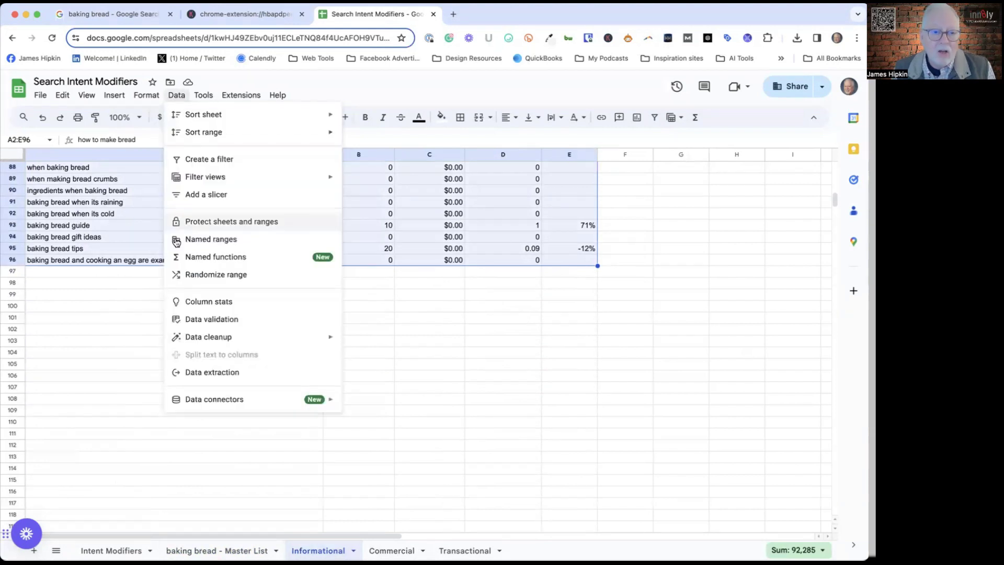
pyautogui.moveTo(248, 339)
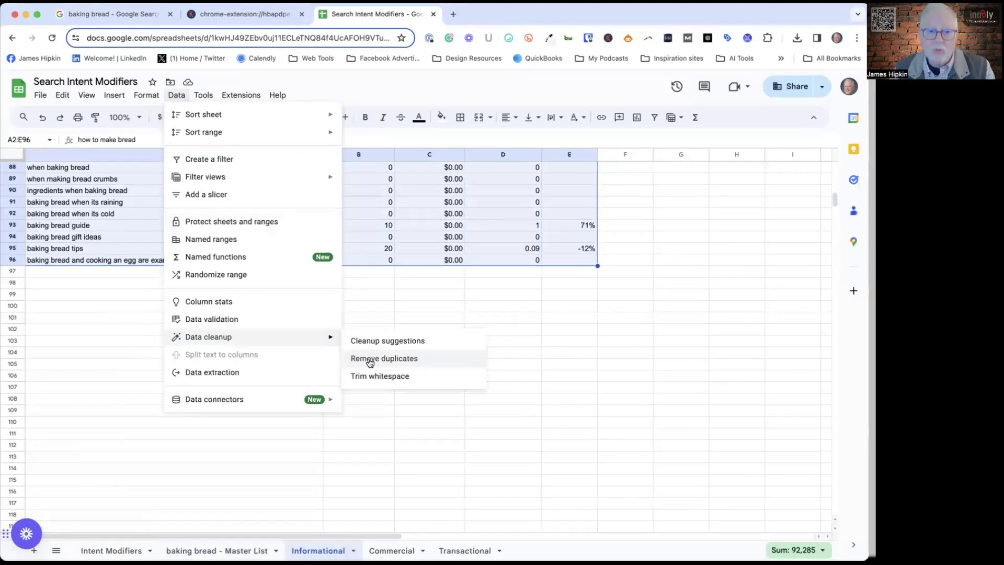
pyautogui.click(111, 458)
# - Look through the whole Informational keyword list, from the "how" keywords down to the guide and tips keywords
pyautogui.scroll(10, 111, 462)
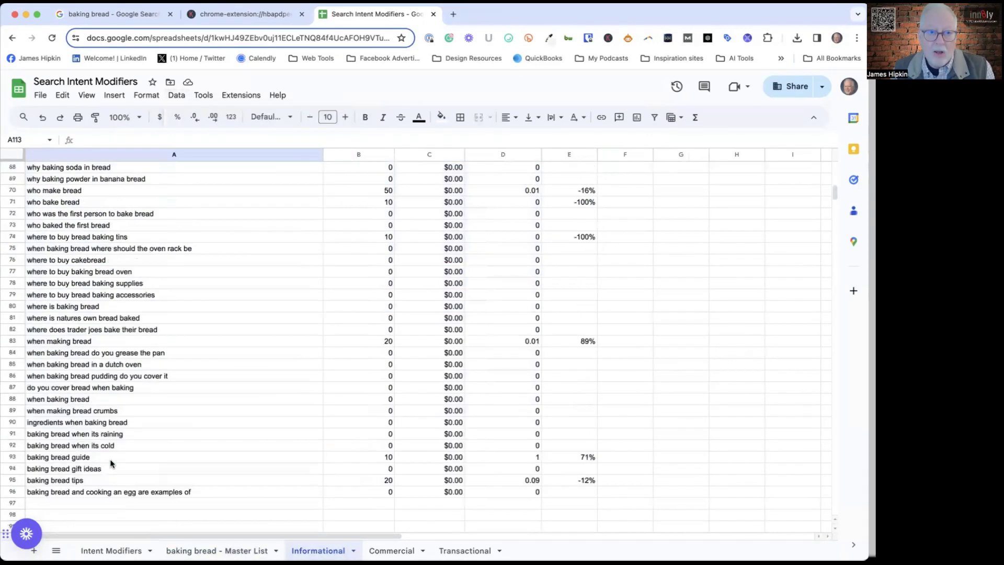
pyautogui.scroll(10, 110, 462)
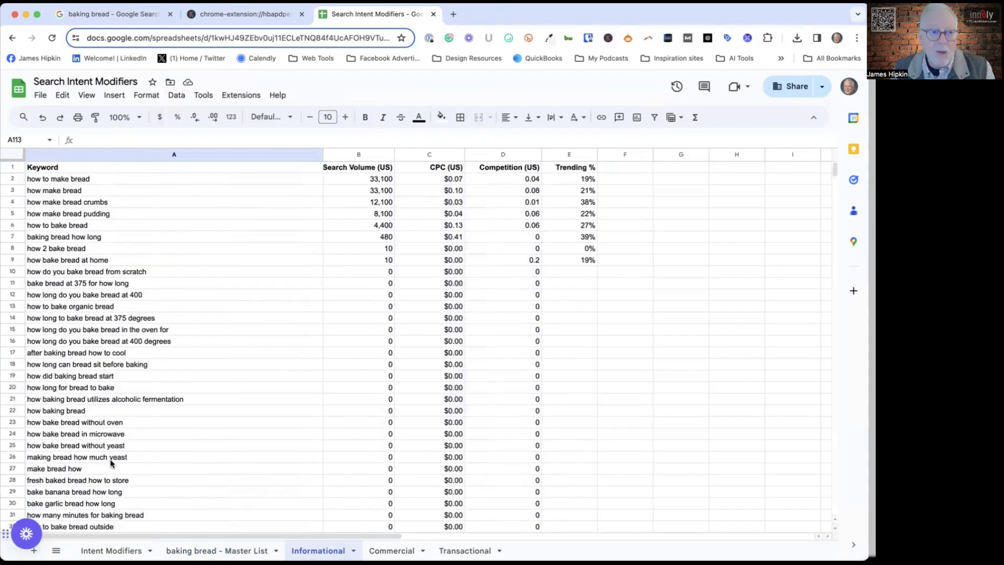
pyautogui.scroll(-3, 110, 460)
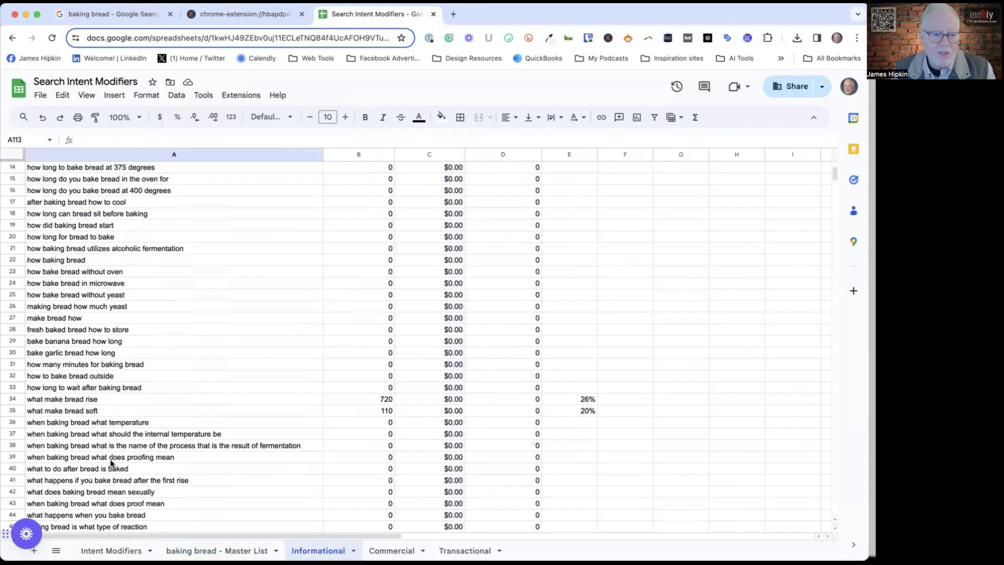
pyautogui.scroll(-1, 111, 463)
pyautogui.scroll(-12, 110, 462)
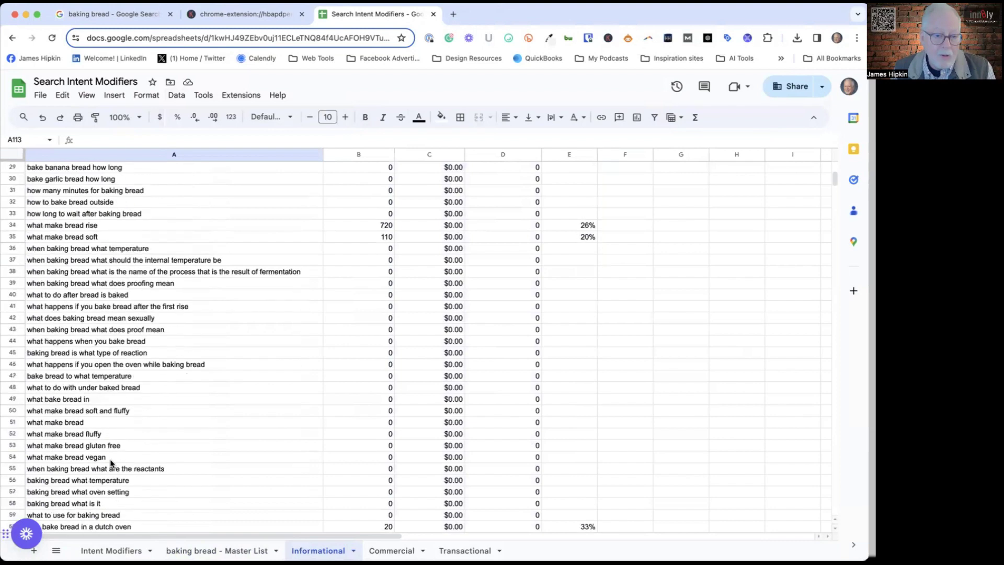
pyautogui.scroll(-1, 110, 463)
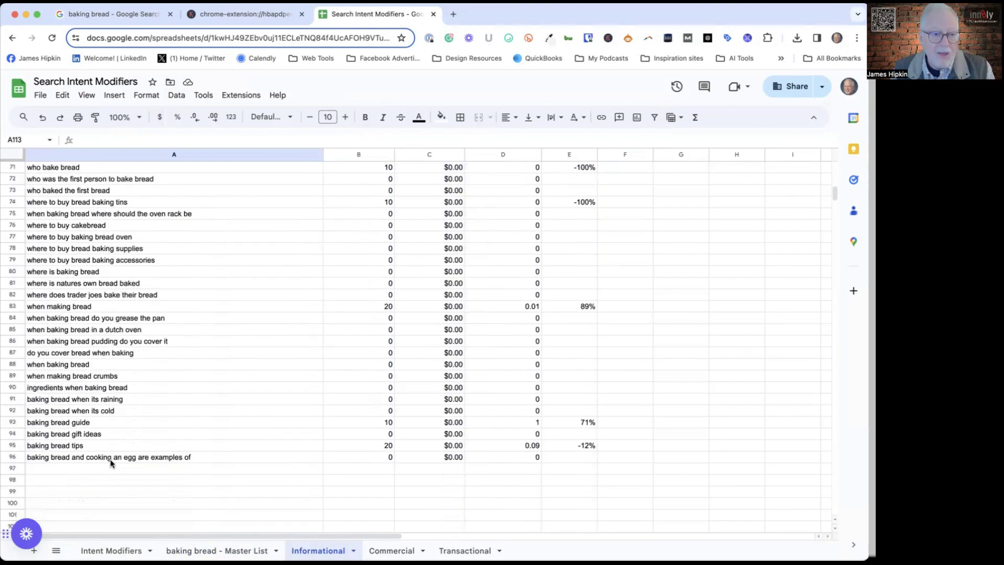
pyautogui.scroll(15, 234, 265)
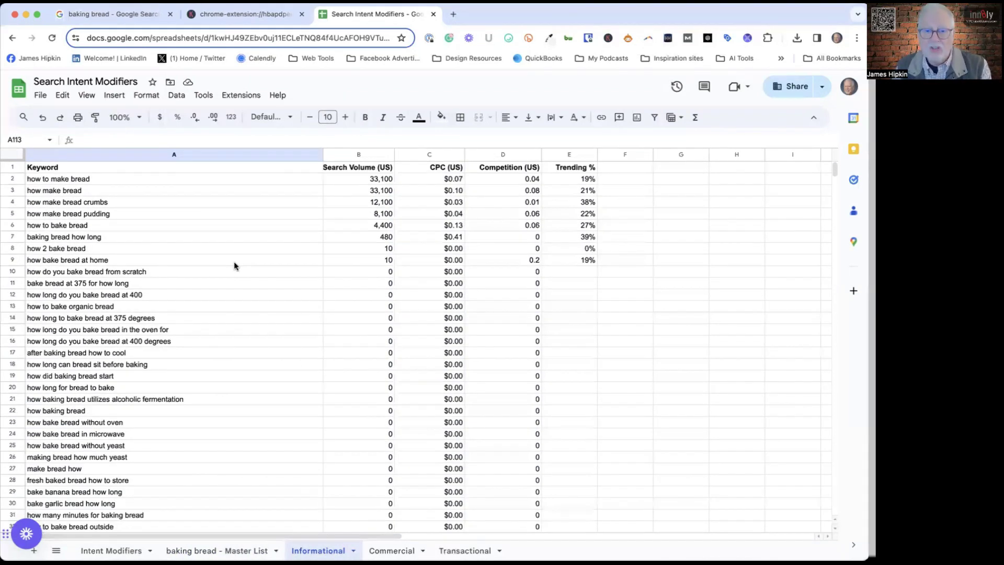